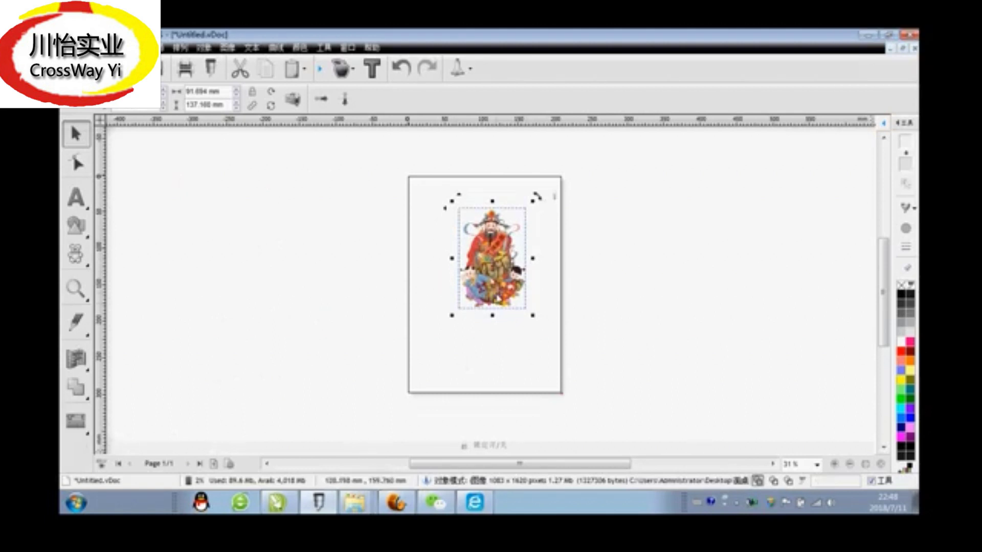
# Nudge the image slightly down on the page and start creating a cutting contour from it by tracing
pyautogui.moveTo(491, 252); pyautogui.dragTo(498, 266)
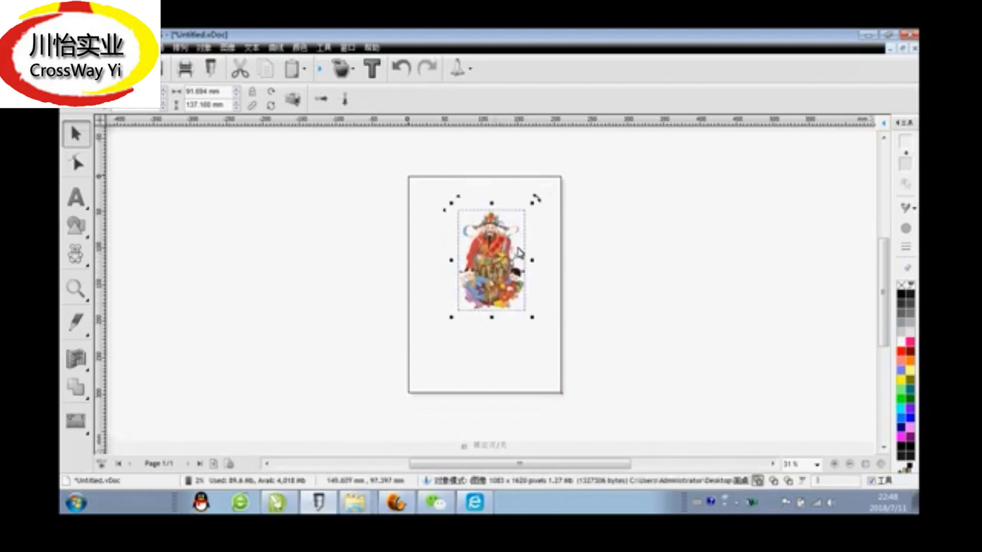
pyautogui.click(342, 71)
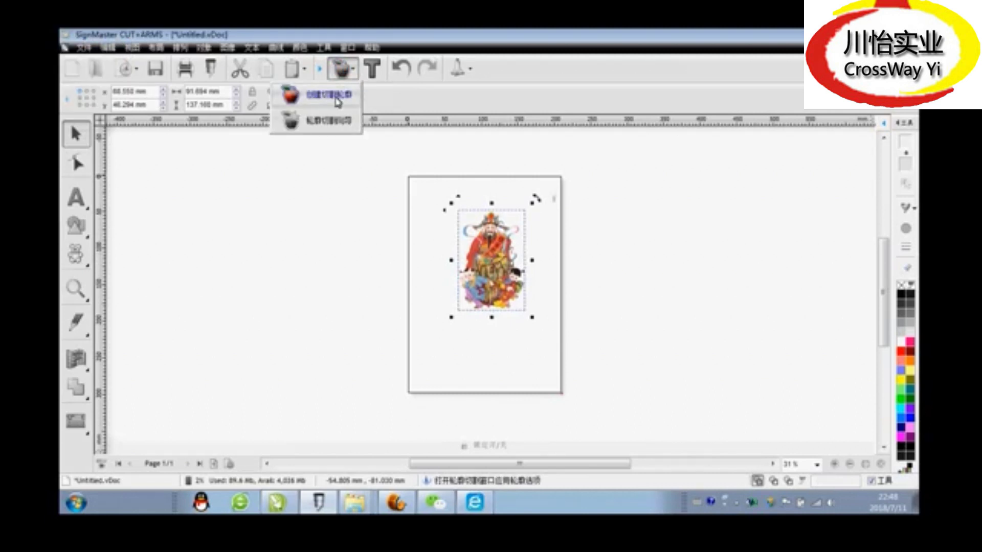
pyautogui.click(337, 103)
pyautogui.click(484, 309)
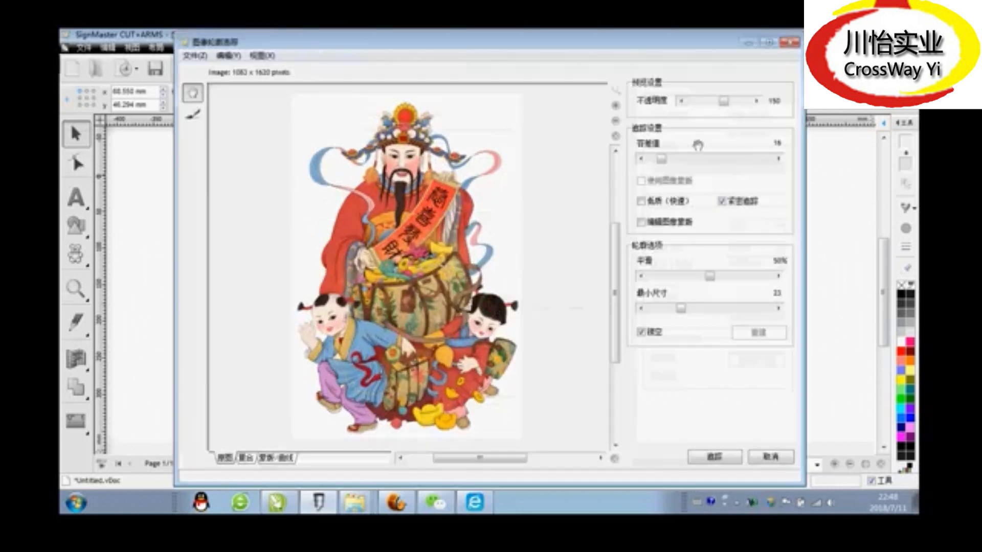
# Trace the image outline with preview opacity 201, tolerance 11 and minimum size 20
pyautogui.moveTo(719, 107); pyautogui.dragTo(736, 104)
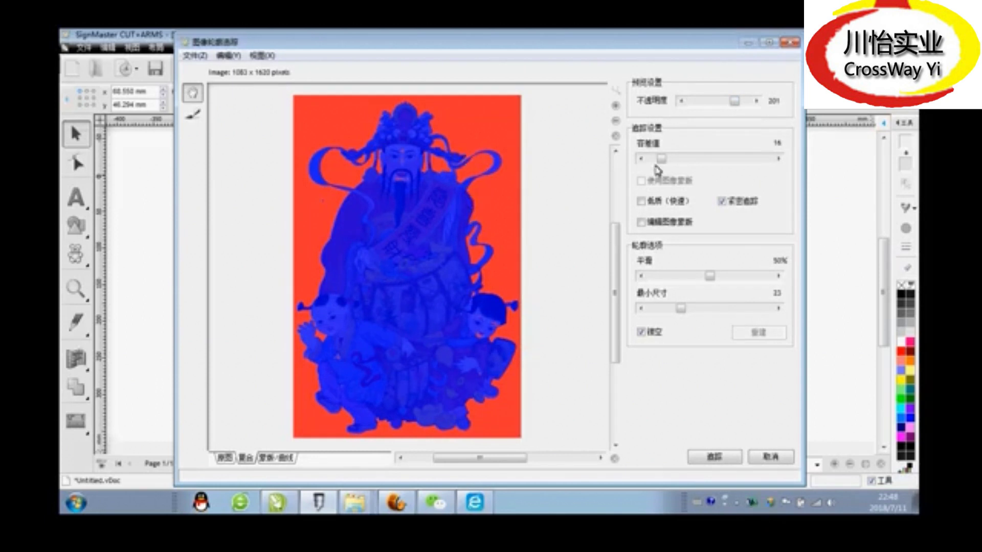
pyautogui.moveTo(663, 161); pyautogui.dragTo(657, 163)
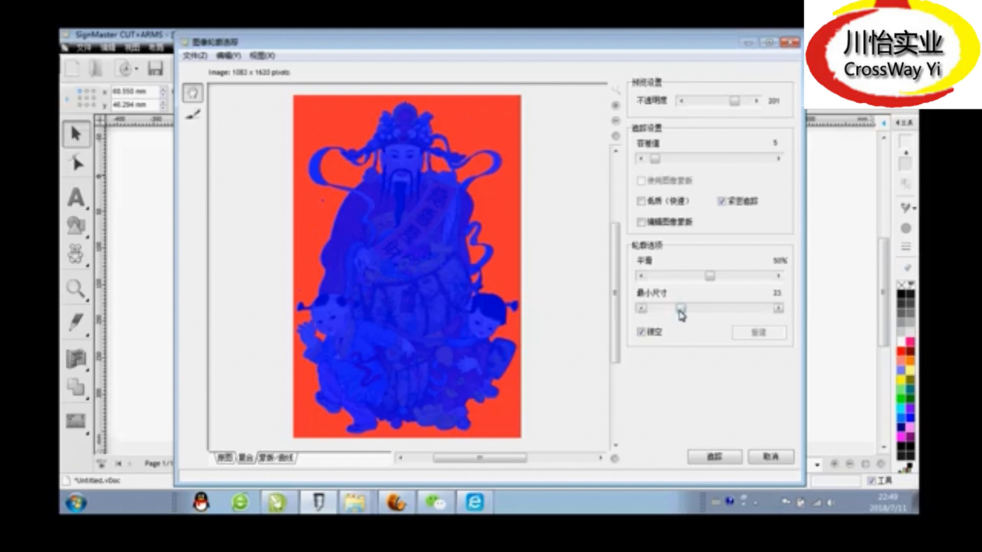
pyautogui.moveTo(683, 312); pyautogui.dragTo(674, 314)
pyautogui.moveTo(734, 103); pyautogui.dragTo(735, 104)
pyautogui.moveTo(656, 162); pyautogui.dragTo(658, 161)
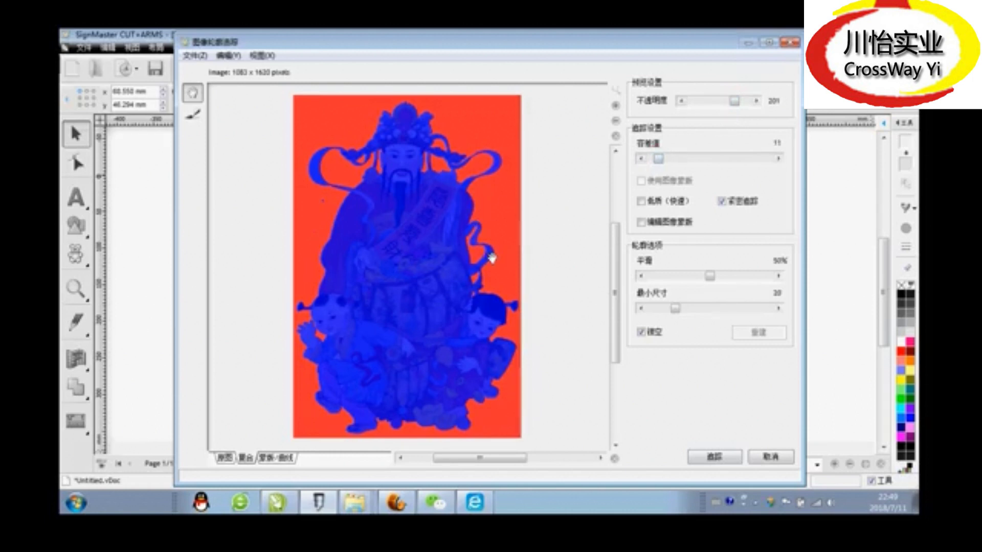
pyautogui.click(714, 458)
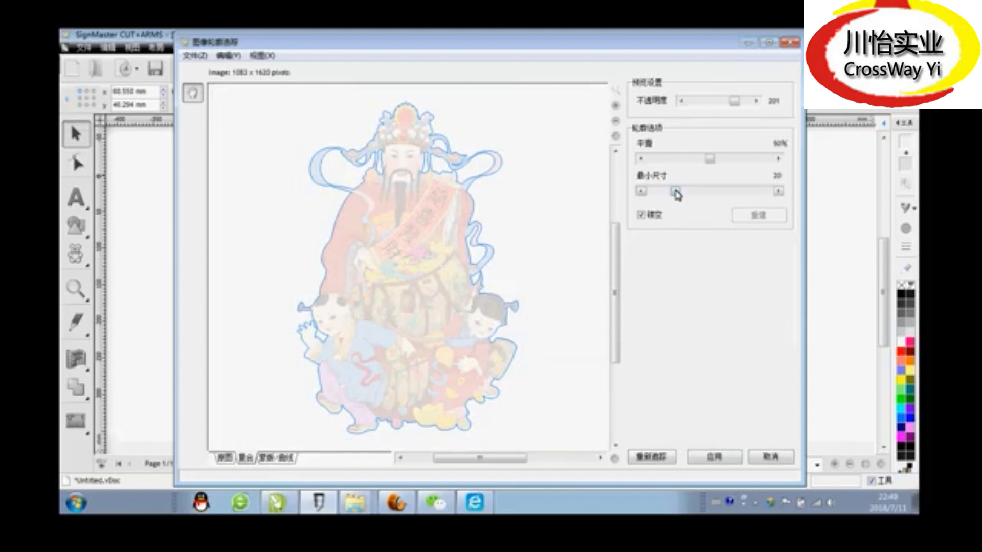
# Raise the traced contour's minimum size to 59 and apply the trace
pyautogui.moveTo(677, 194); pyautogui.dragTo(659, 197)
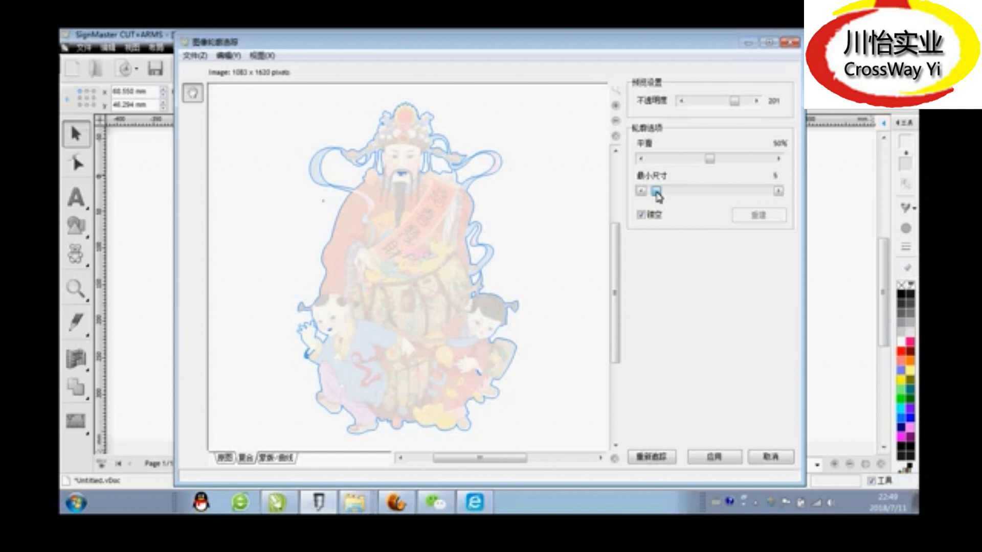
pyautogui.moveTo(659, 195); pyautogui.dragTo(721, 196)
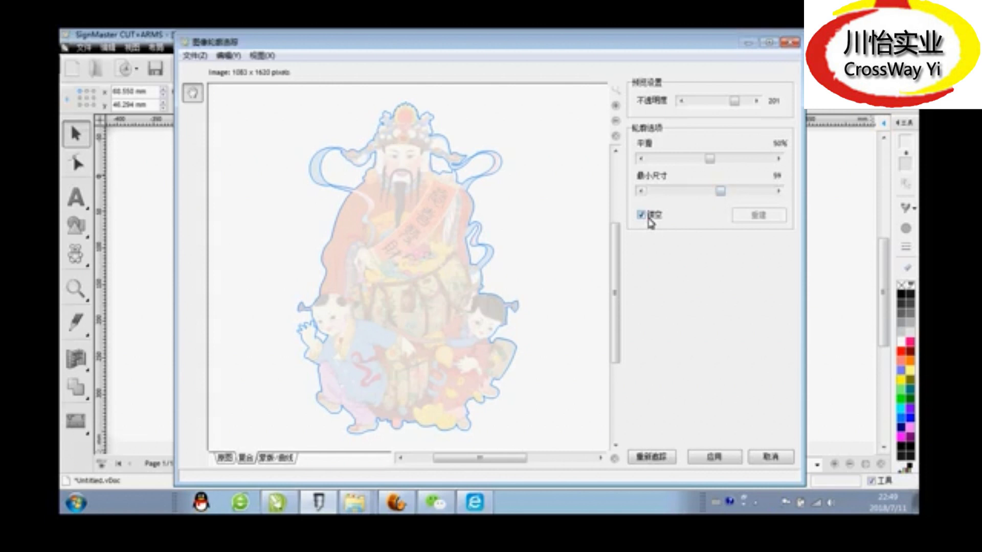
pyautogui.click(714, 457)
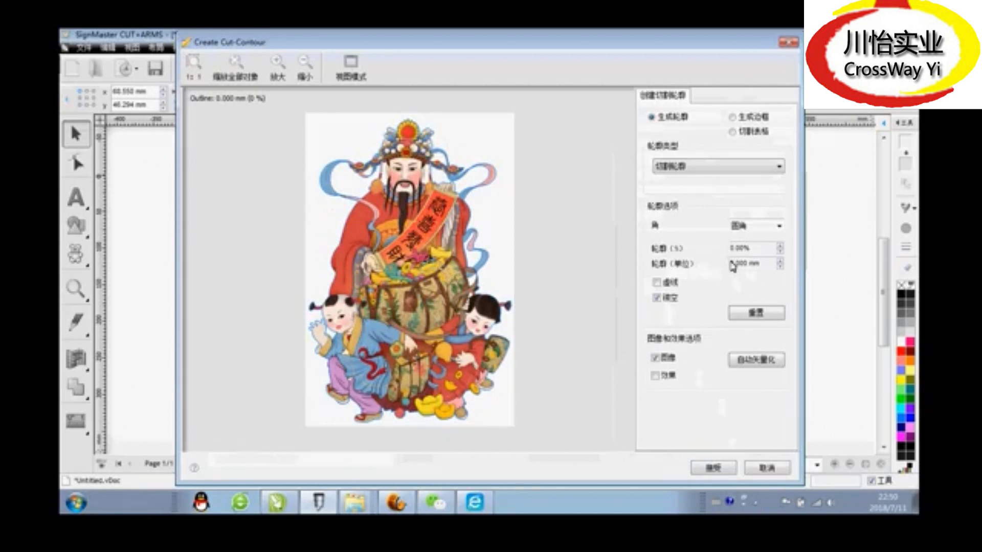
# Set the cut contour's outline offset to 1 mm, disable the hollow option (镂空) and accept the contour
pyautogui.moveTo(763, 263); pyautogui.dragTo(727, 264)
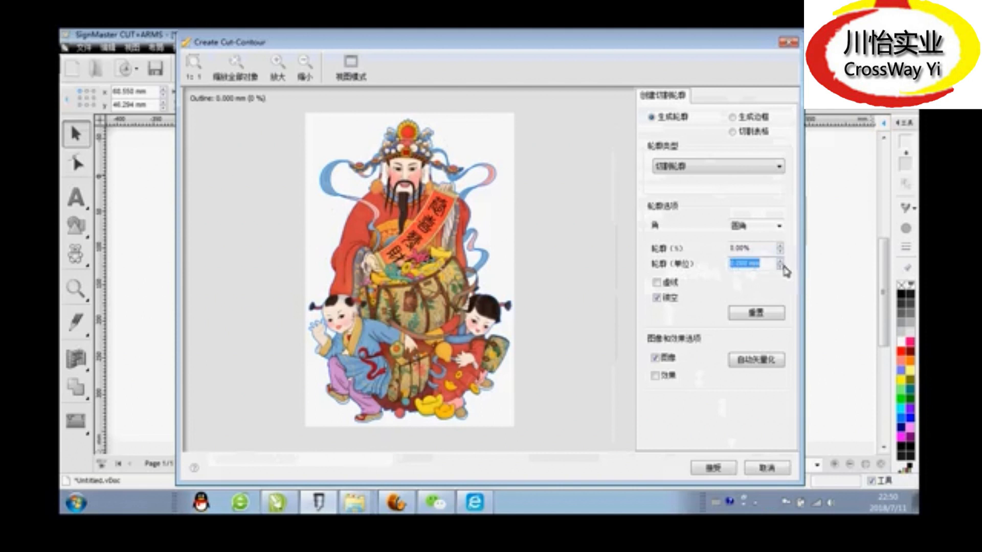
pyautogui.click(781, 261)
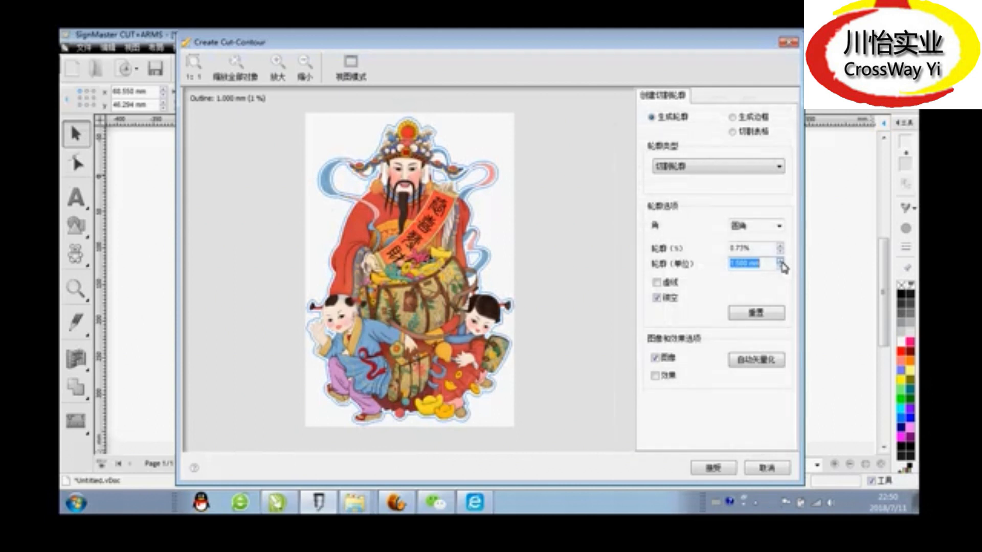
pyautogui.click(781, 265)
pyautogui.click(781, 265)
pyautogui.click(780, 265)
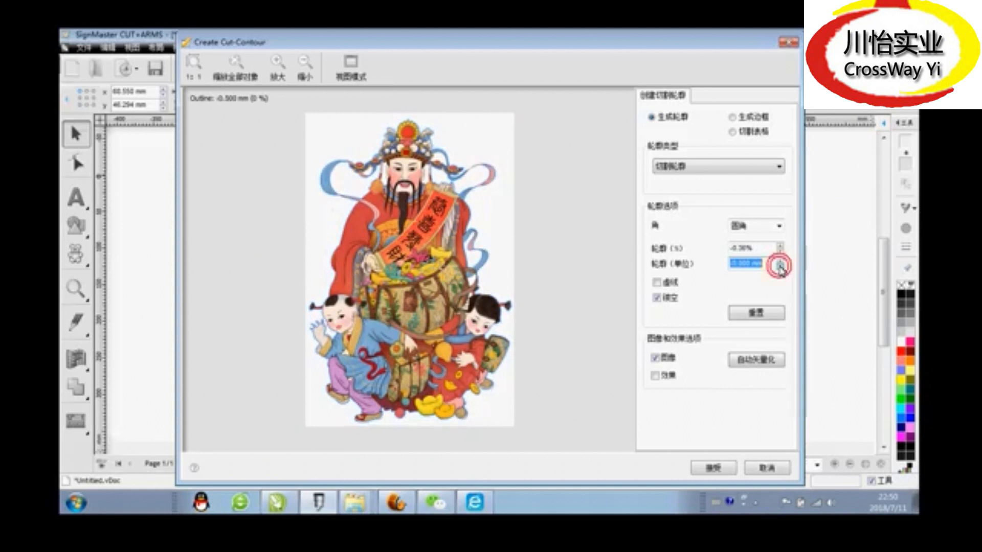
pyautogui.click(779, 260)
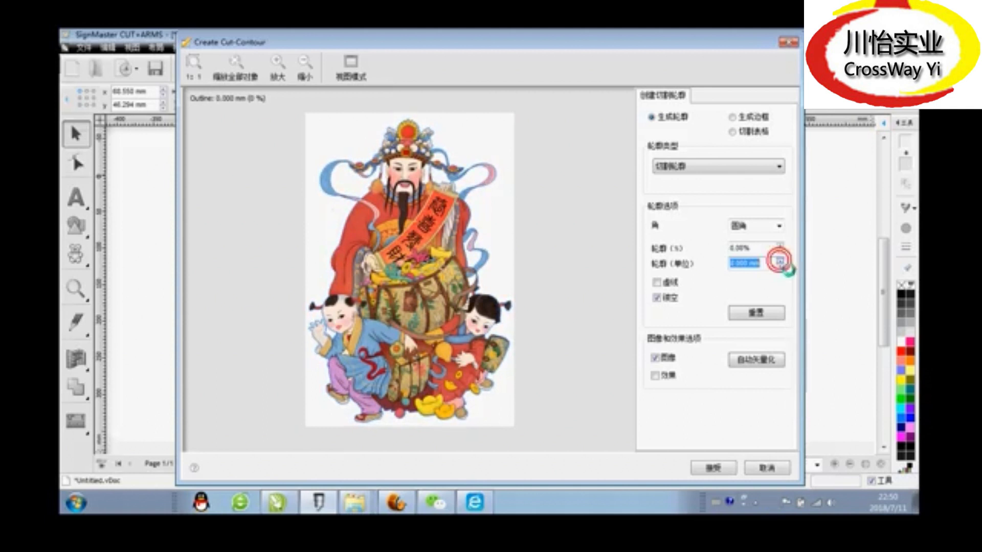
pyautogui.click(779, 260)
pyautogui.click(779, 260)
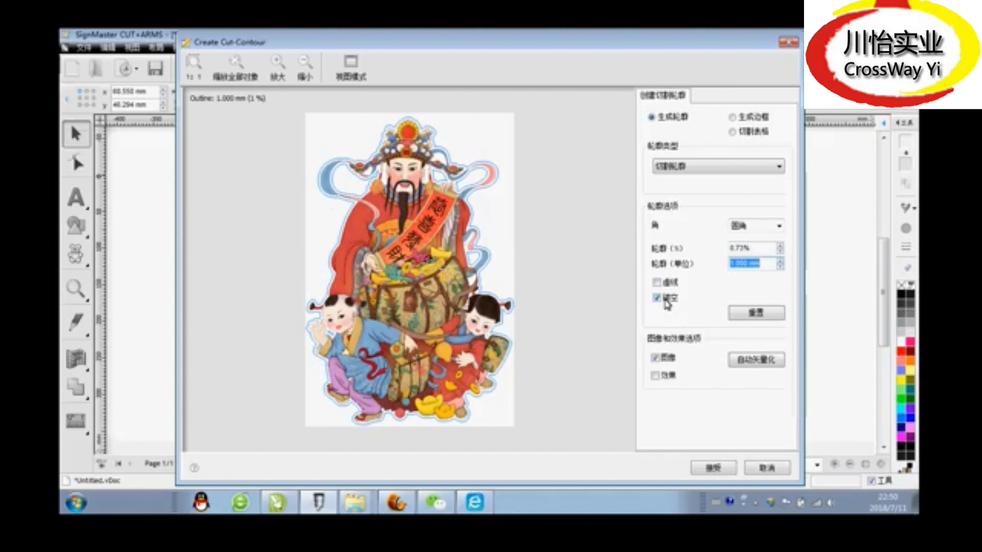
pyautogui.click(667, 305)
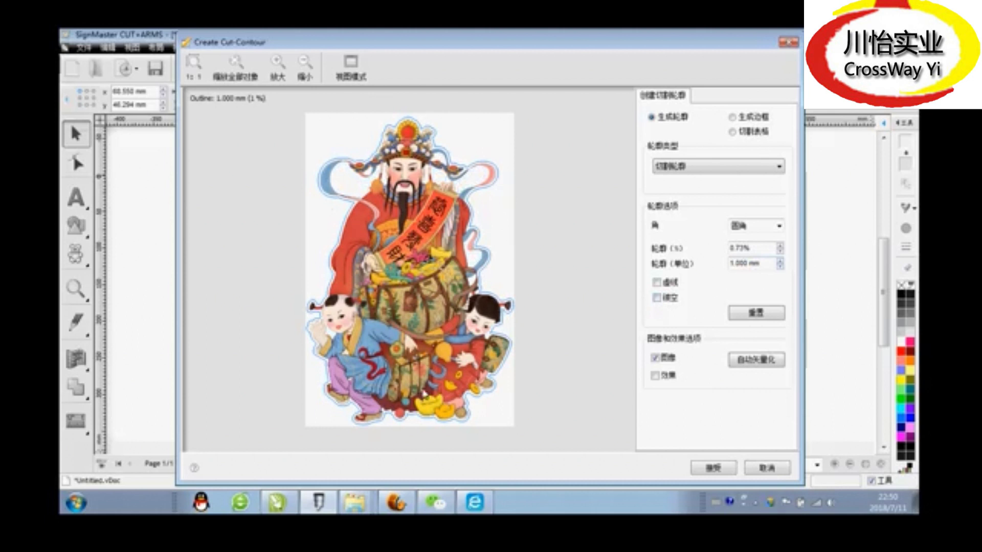
pyautogui.click(716, 467)
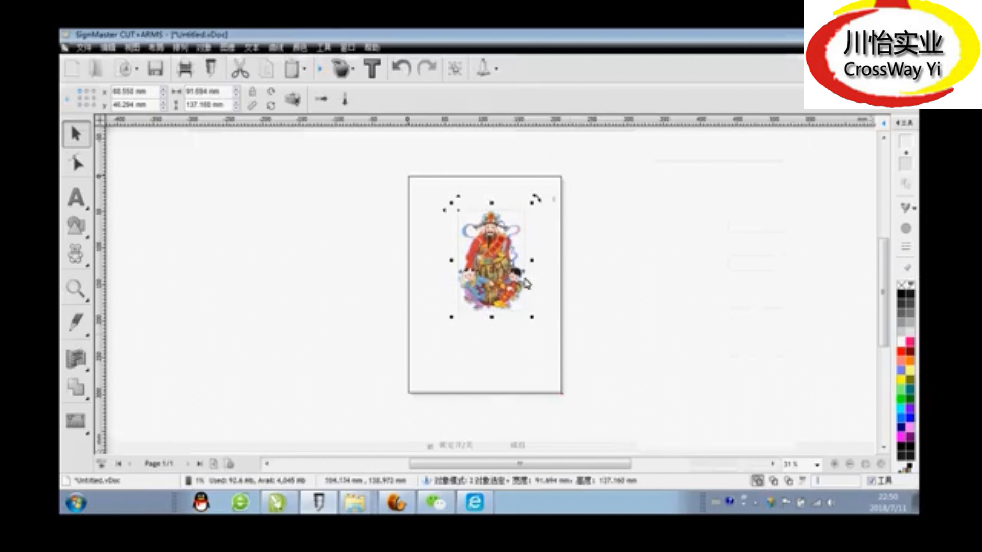
# Select the image together with its contour and open the contour cutting wizard for them
pyautogui.scroll(2, 493, 262)
pyautogui.scroll(-4, 494, 263)
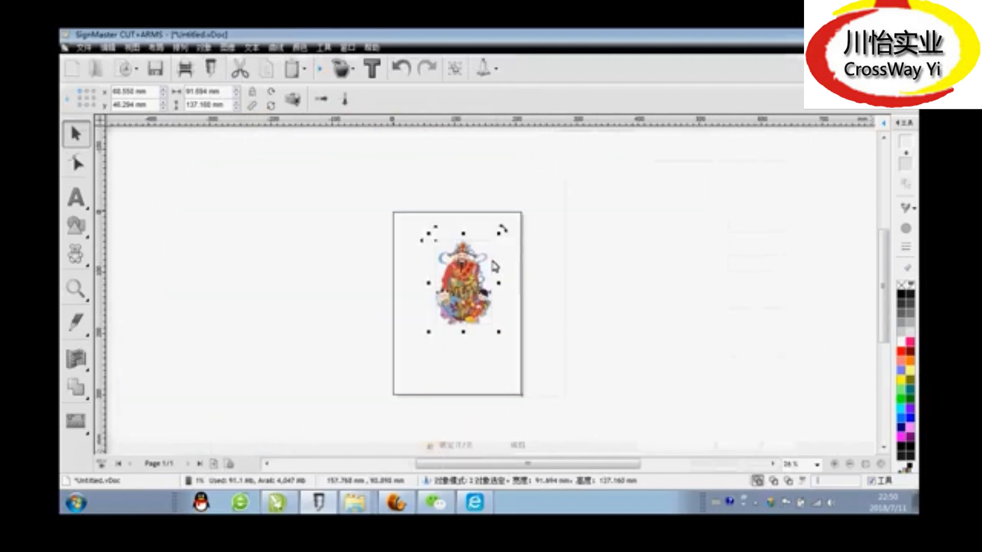
pyautogui.click(588, 290)
pyautogui.moveTo(356, 199); pyautogui.dragTo(590, 367)
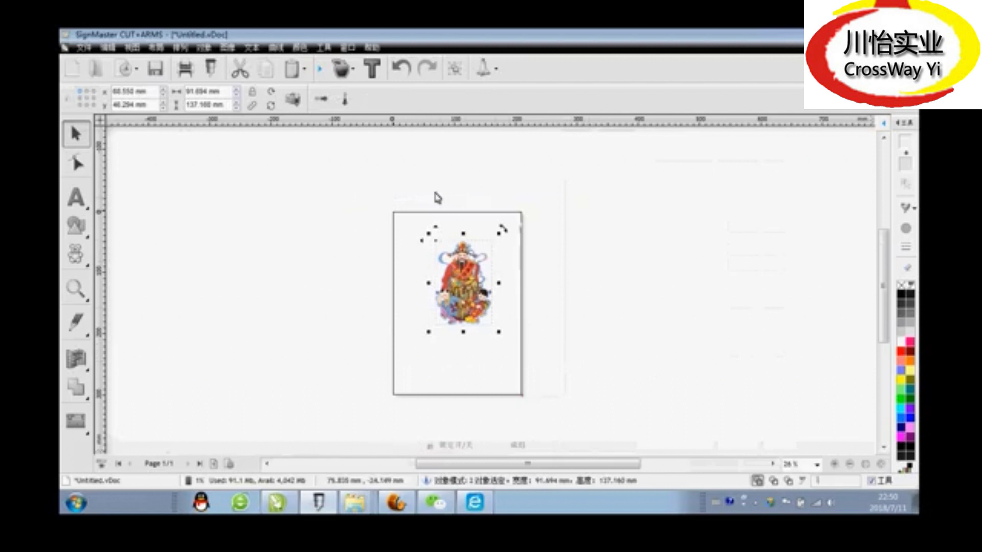
pyautogui.click(341, 67)
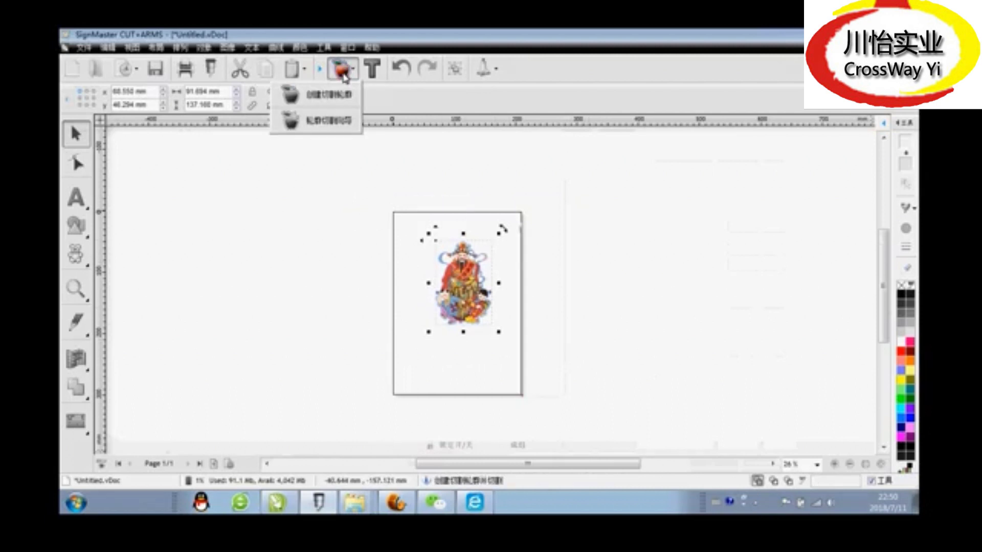
pyautogui.click(335, 122)
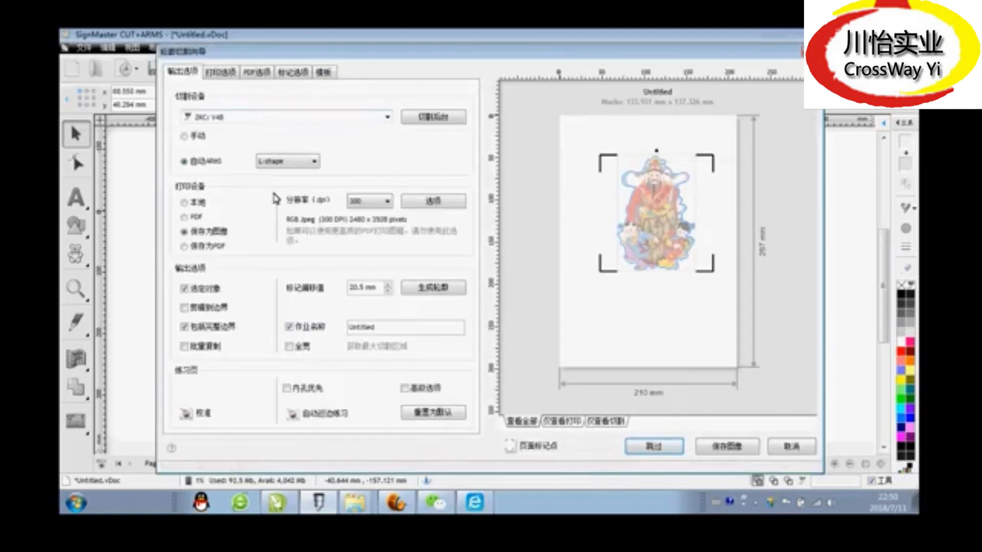
# Set the print device to a local printer, using the Canon MP280 series Printer
pyautogui.click(191, 203)
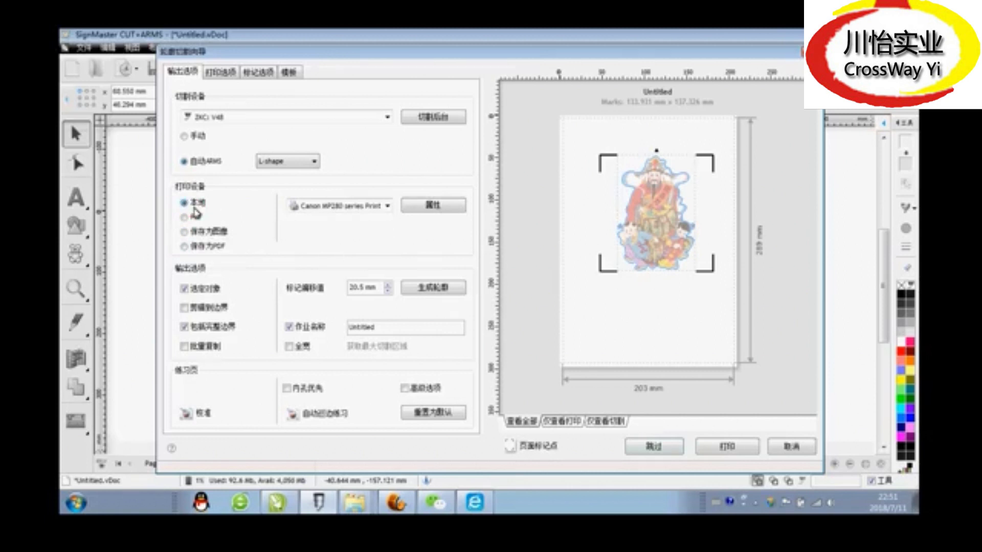
pyautogui.click(376, 207)
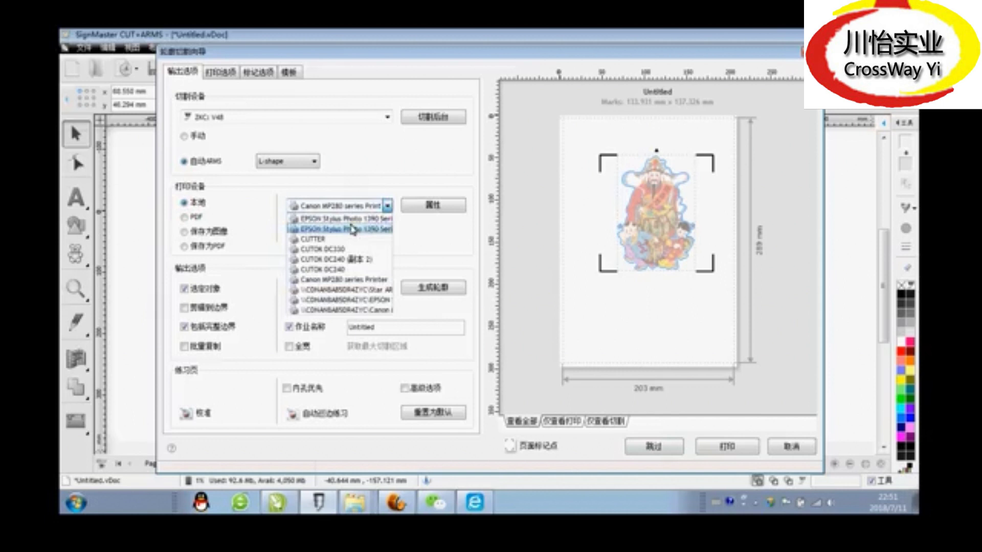
pyautogui.click(358, 209)
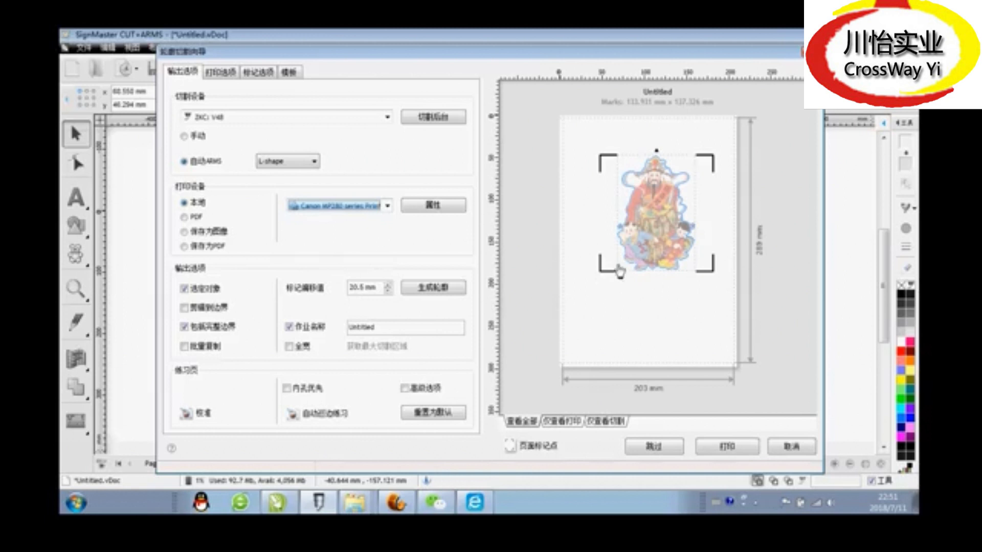
# Set the mark offset to 5.5 mm and move the artwork with its marks closer to the page's upper edge
pyautogui.click(387, 292)
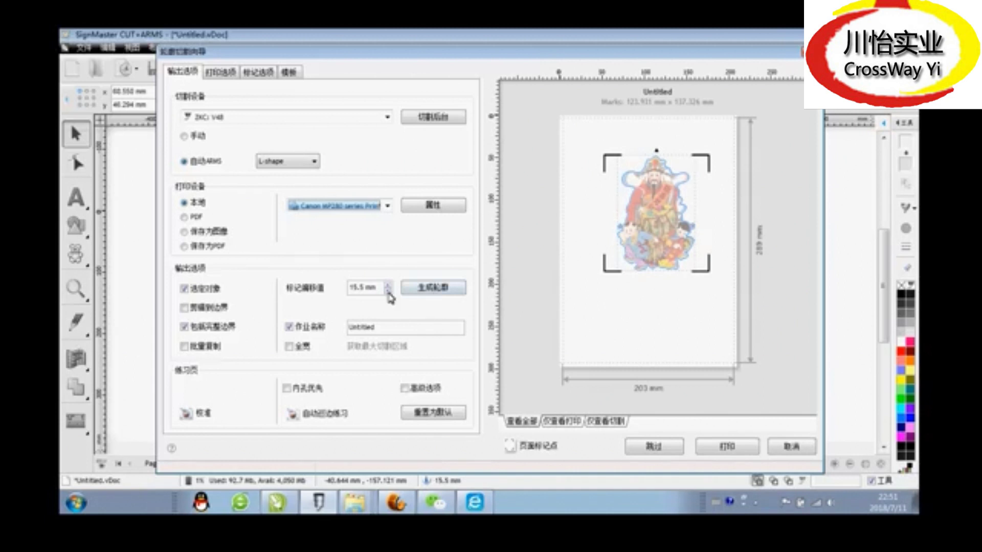
pyautogui.click(387, 290)
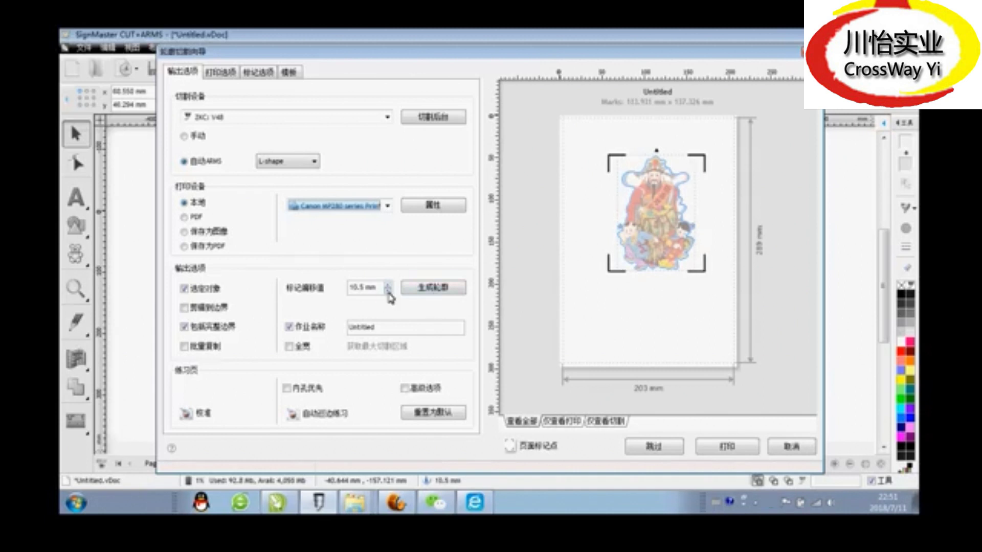
pyautogui.click(388, 290)
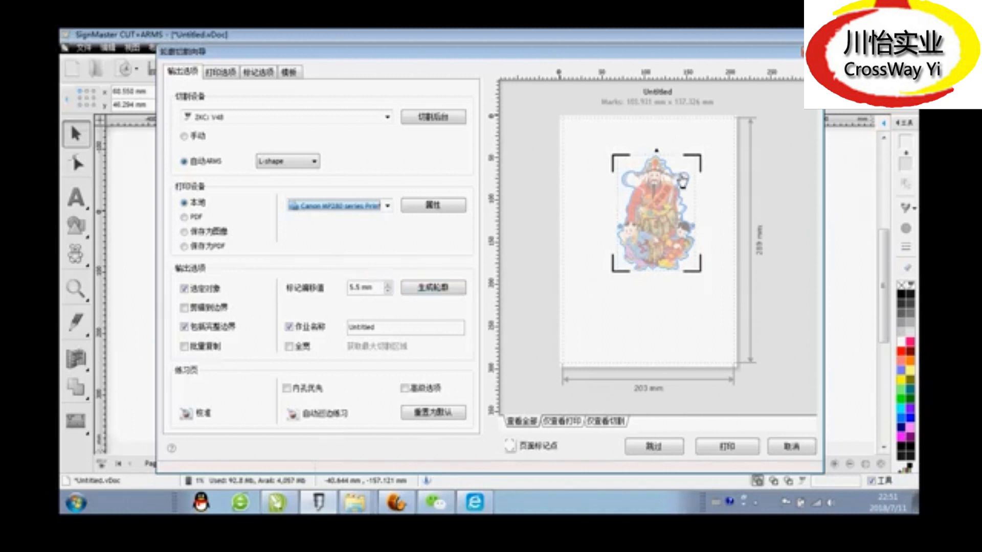
pyautogui.moveTo(665, 201)
pyautogui.mouseDown()
pyautogui.moveTo(646, 185)
pyautogui.moveTo(649, 169)
pyautogui.moveTo(652, 210)
pyautogui.moveTo(655, 189)
pyautogui.mouseUp()
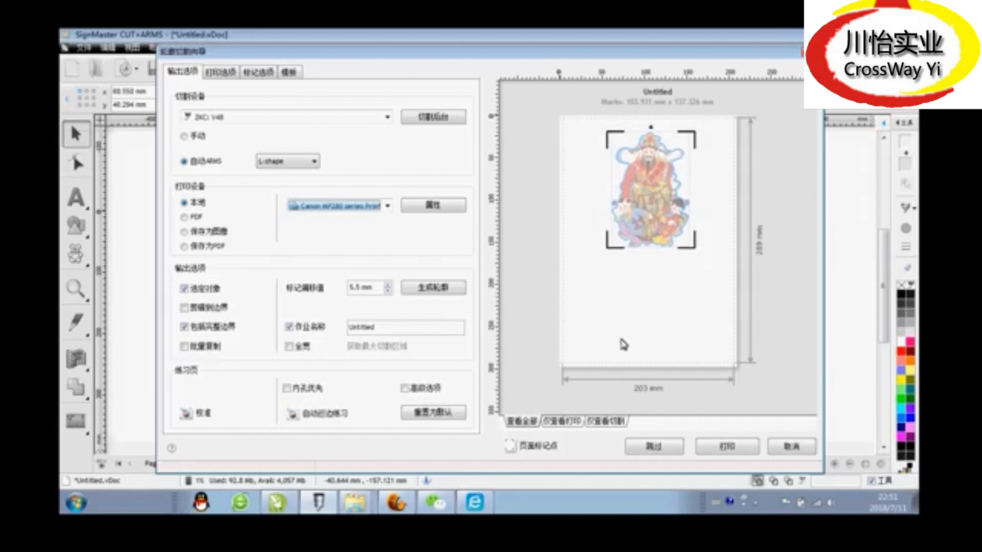
# Try batch copying with three horizontal and three vertical copies, and return both quantities to 1
pyautogui.click(188, 348)
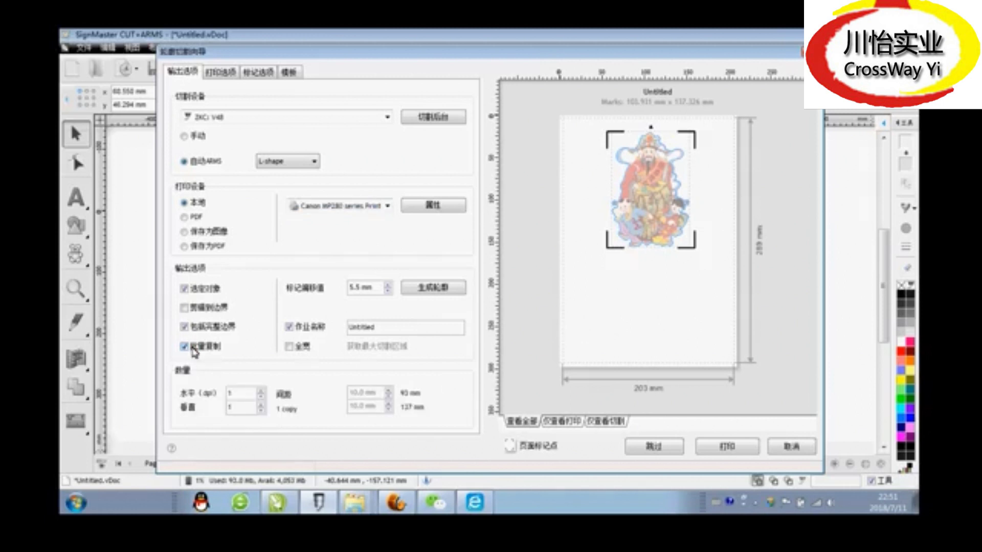
pyautogui.click(260, 391)
pyautogui.click(260, 391)
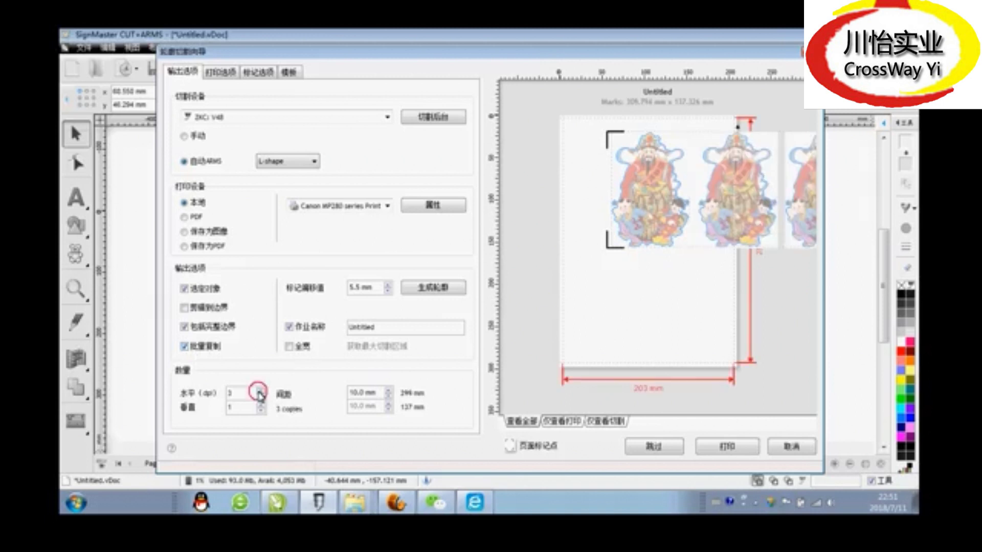
pyautogui.click(261, 404)
pyautogui.click(261, 404)
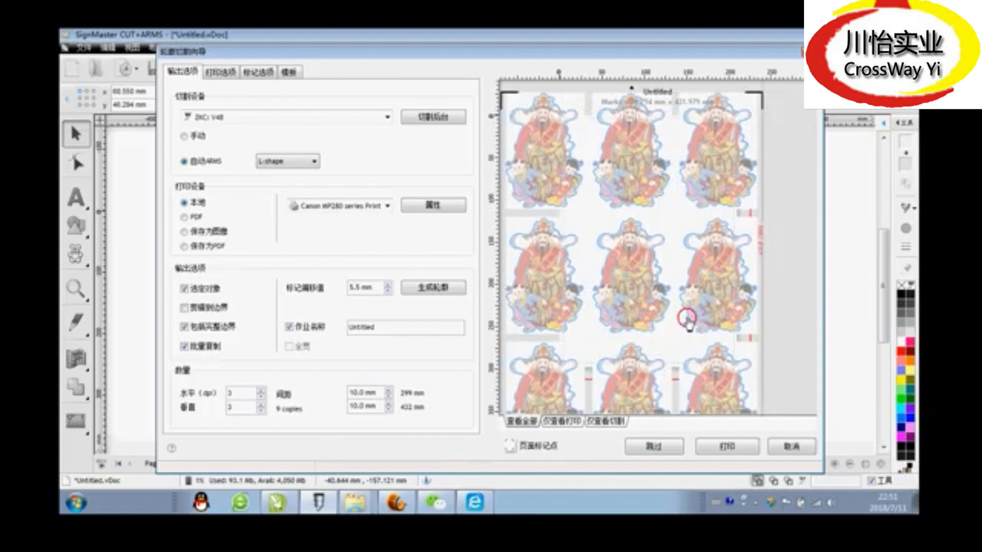
pyautogui.click(261, 410)
pyautogui.click(261, 410)
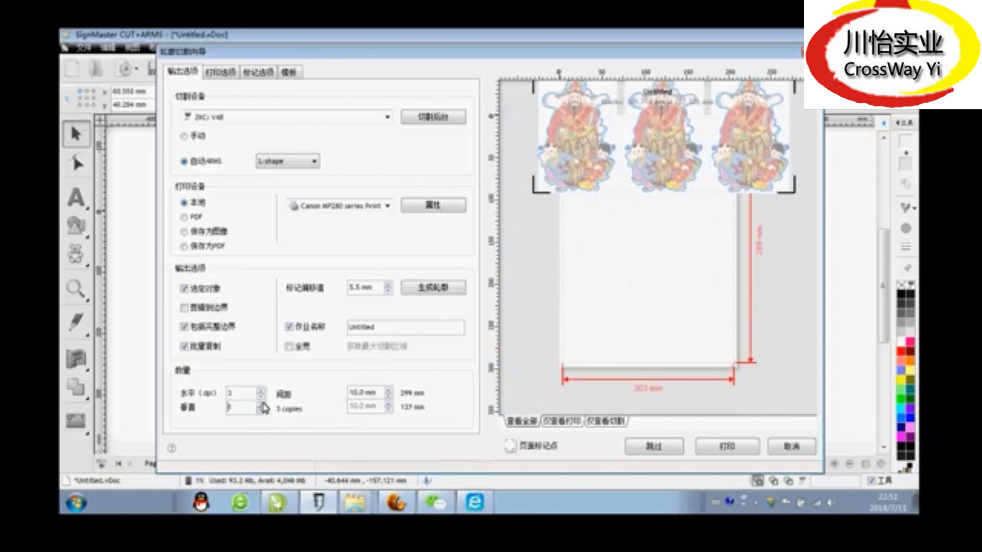
pyautogui.click(262, 397)
pyautogui.click(262, 398)
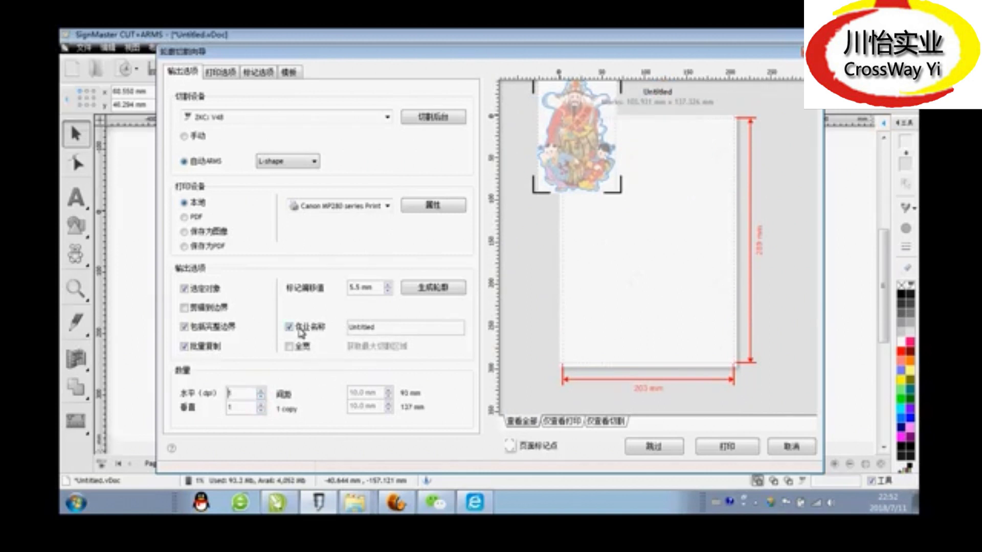
# Name the job 123 and print it with the artwork and marks repositioned inside the page
pyautogui.doubleClick(393, 325)
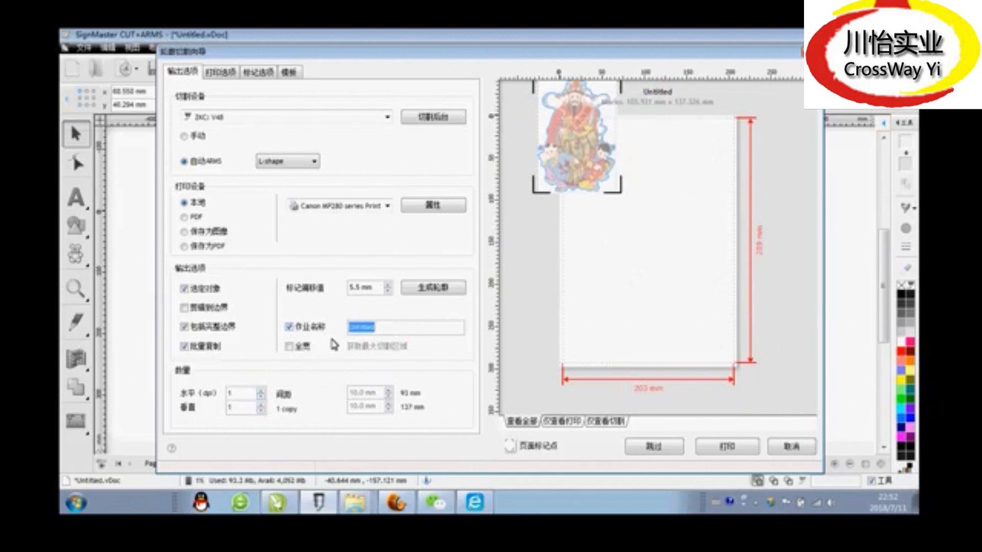
pyautogui.write('123')
pyautogui.moveTo(561, 155); pyautogui.dragTo(655, 214)
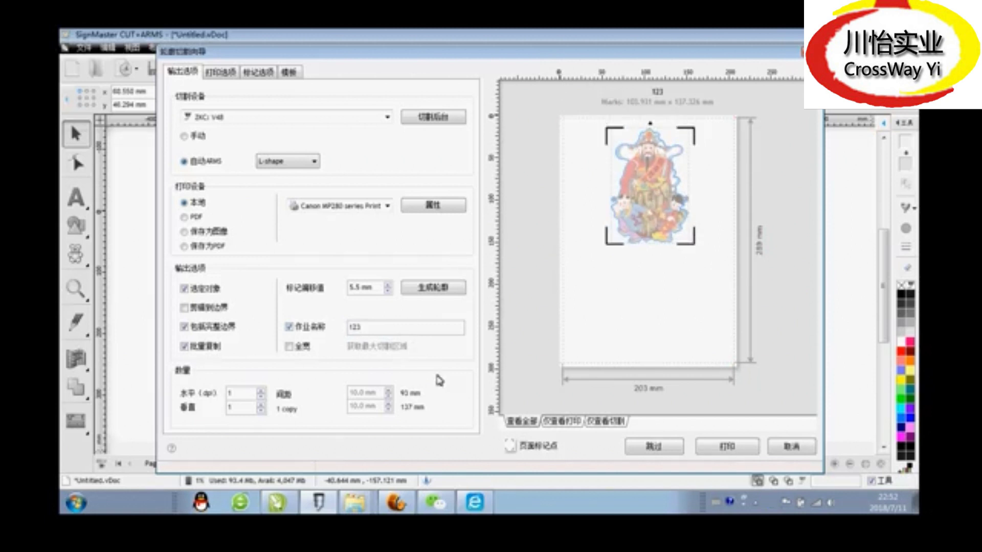
pyautogui.click(728, 447)
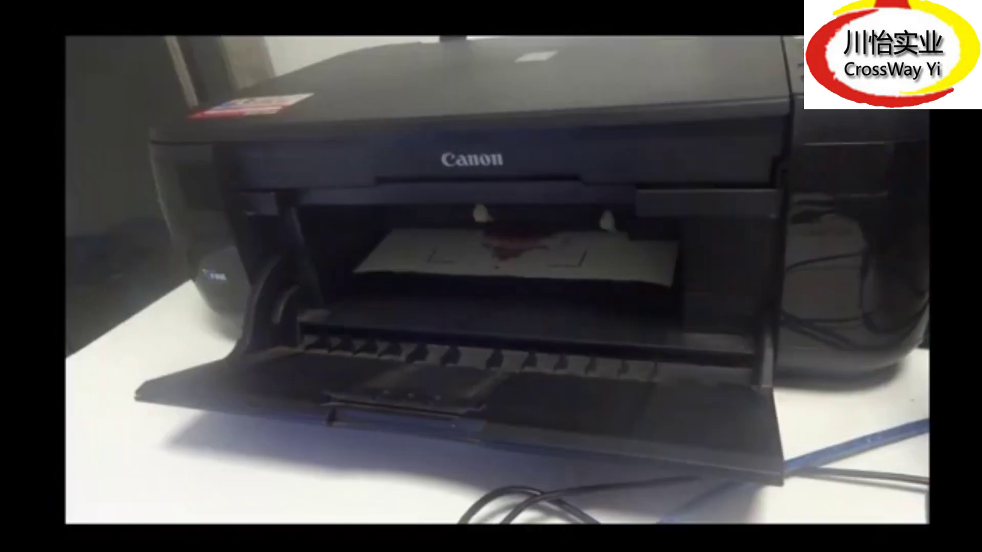